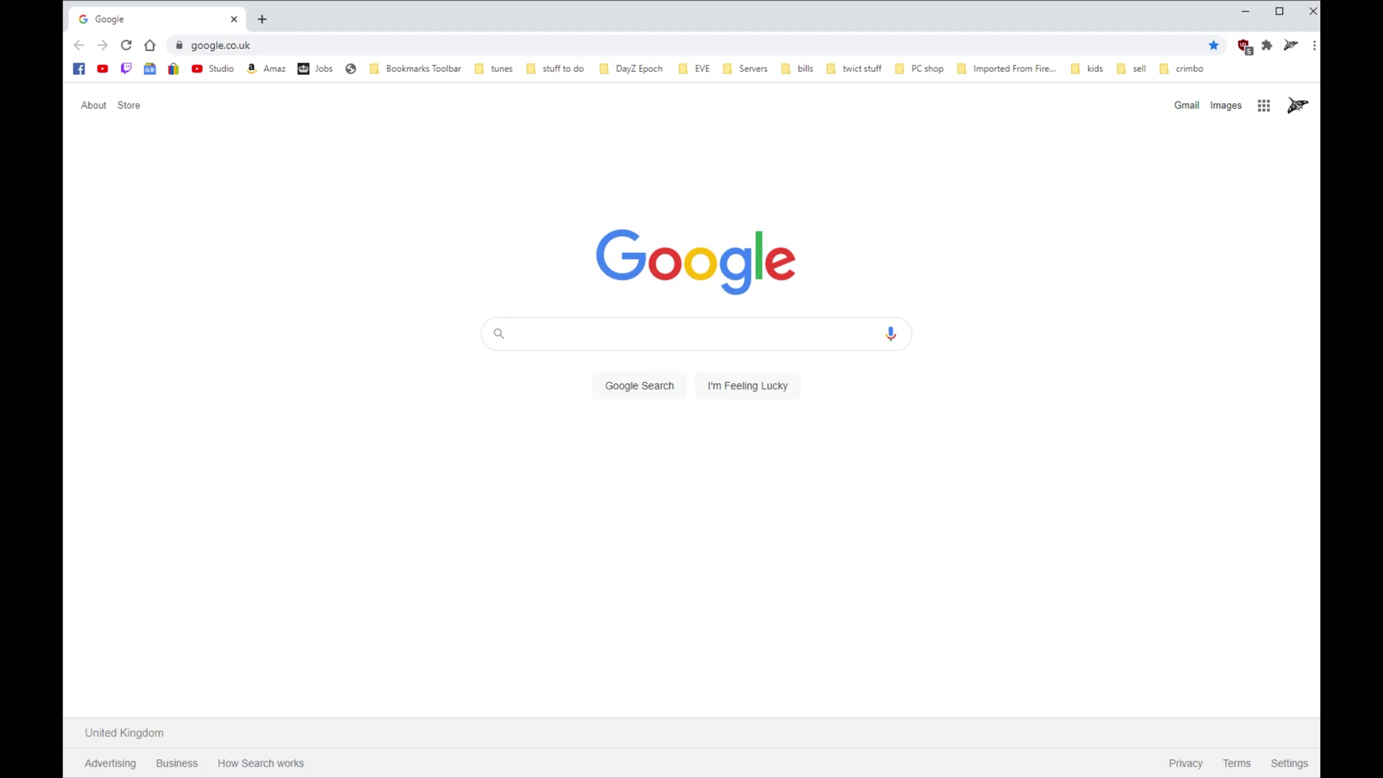
- Replace google.co.uk in Chrome's address bar with the router address 192.168.0.1
left_click(222, 46)
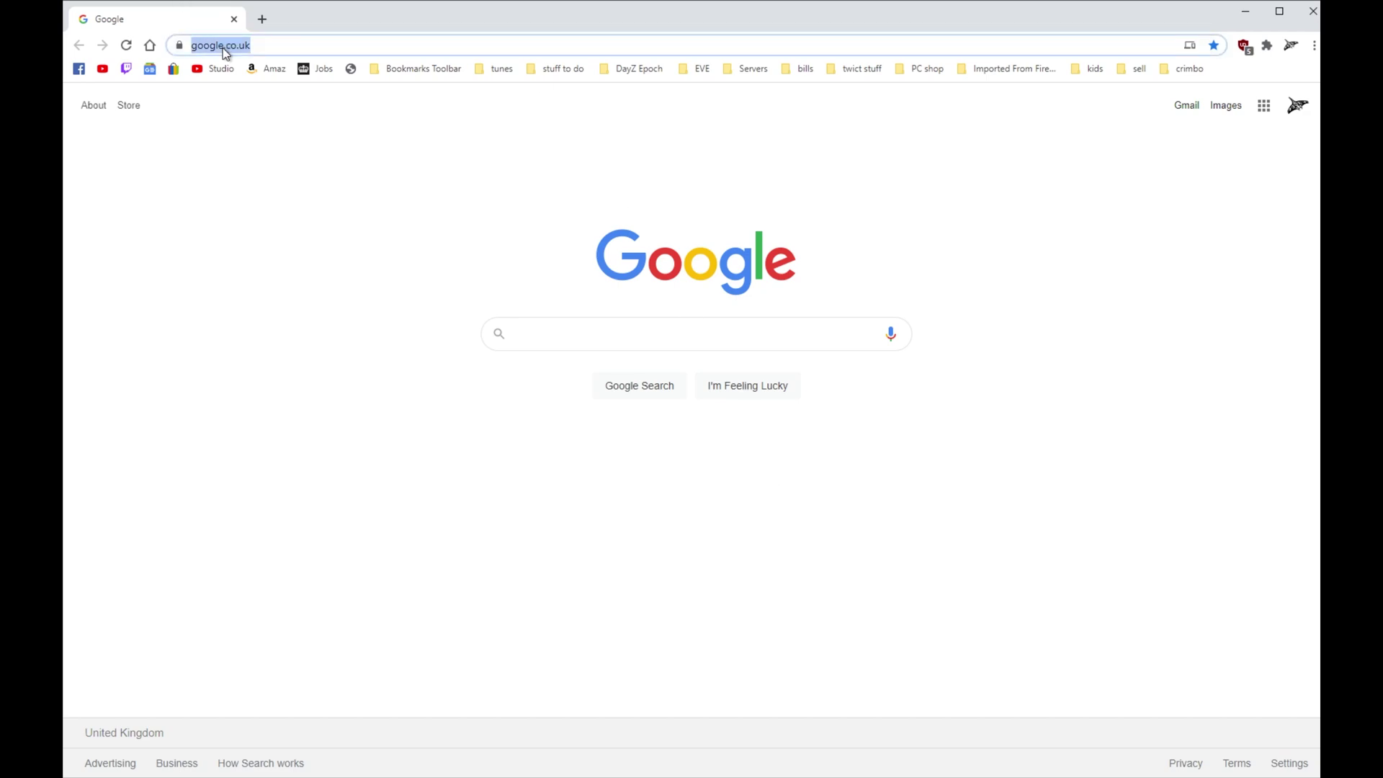
type("192.1")
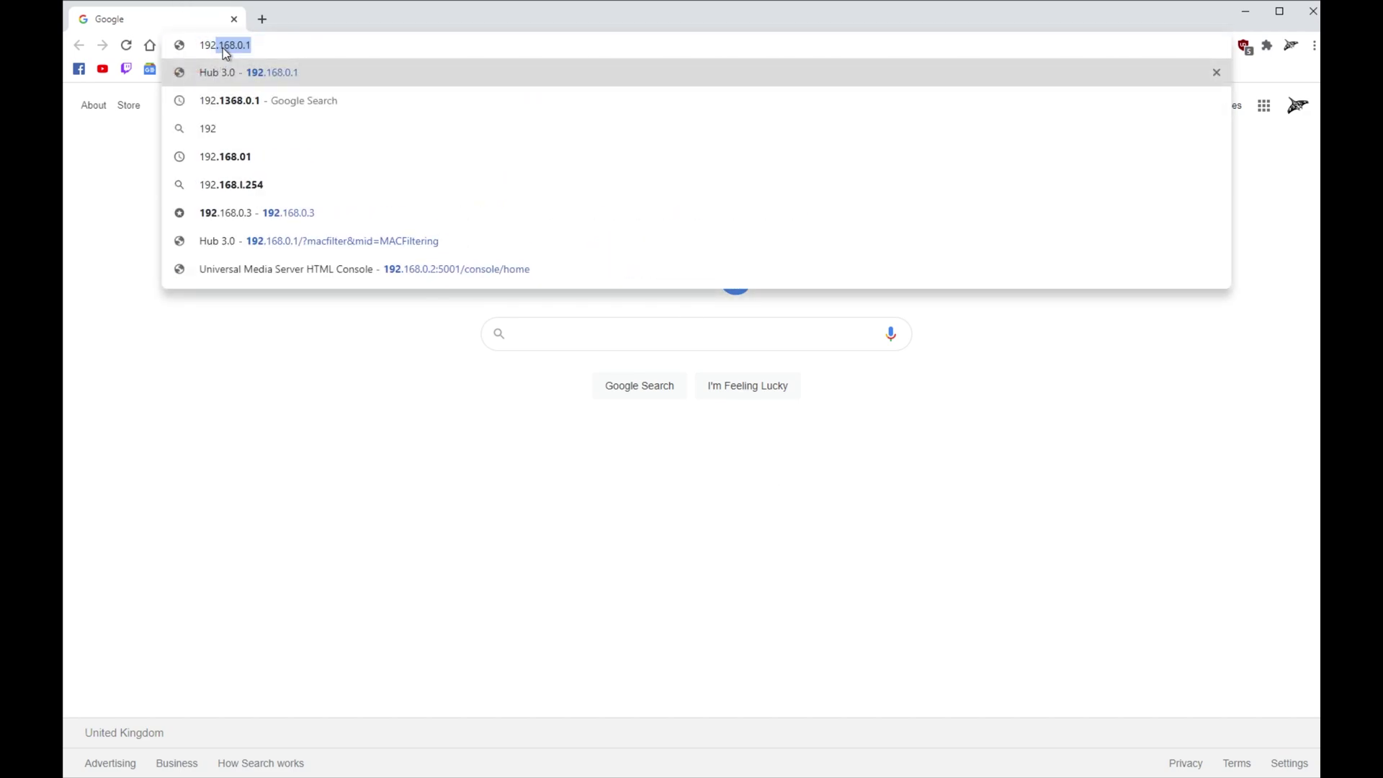
type("68.0.1")
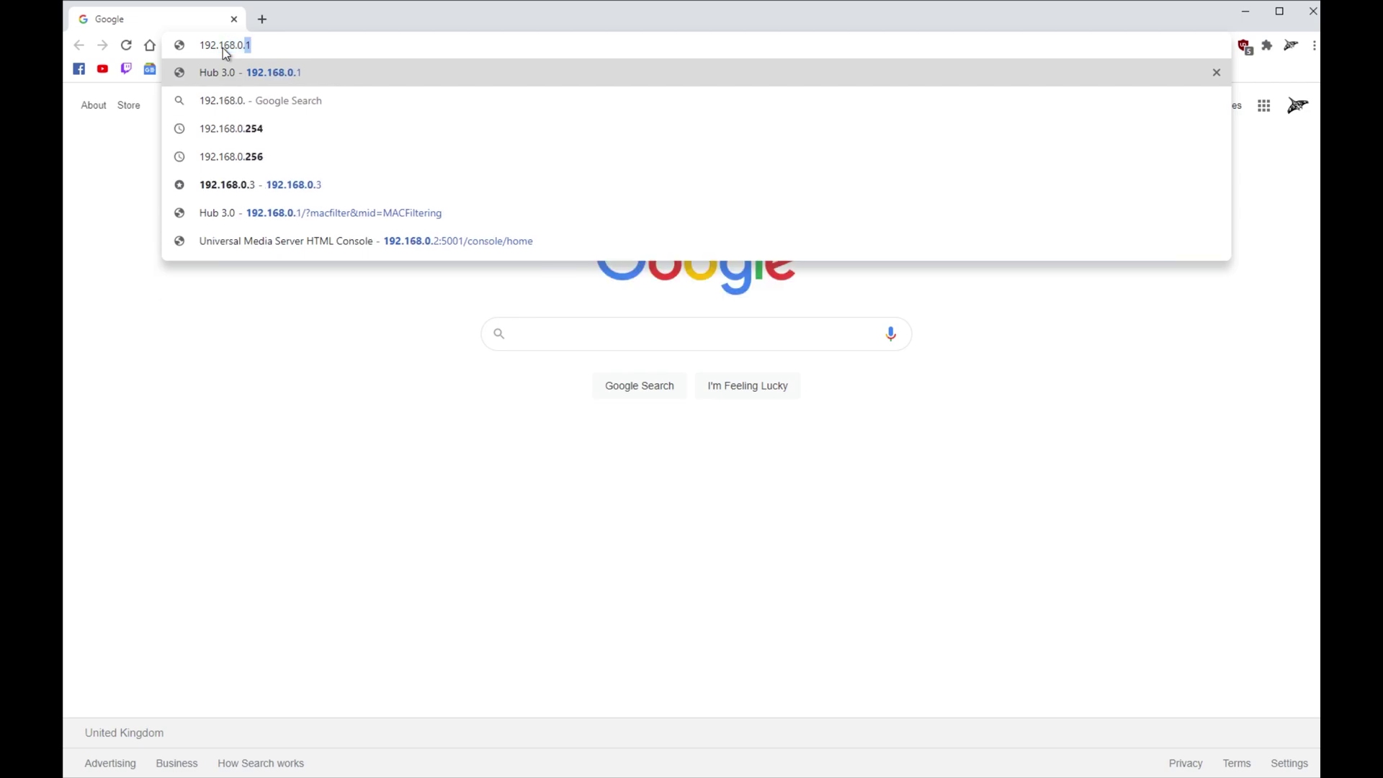
- Go to the Hub 3.0 page at 192.168.0.1 and sign in with the saved router password
left_click(308, 72)
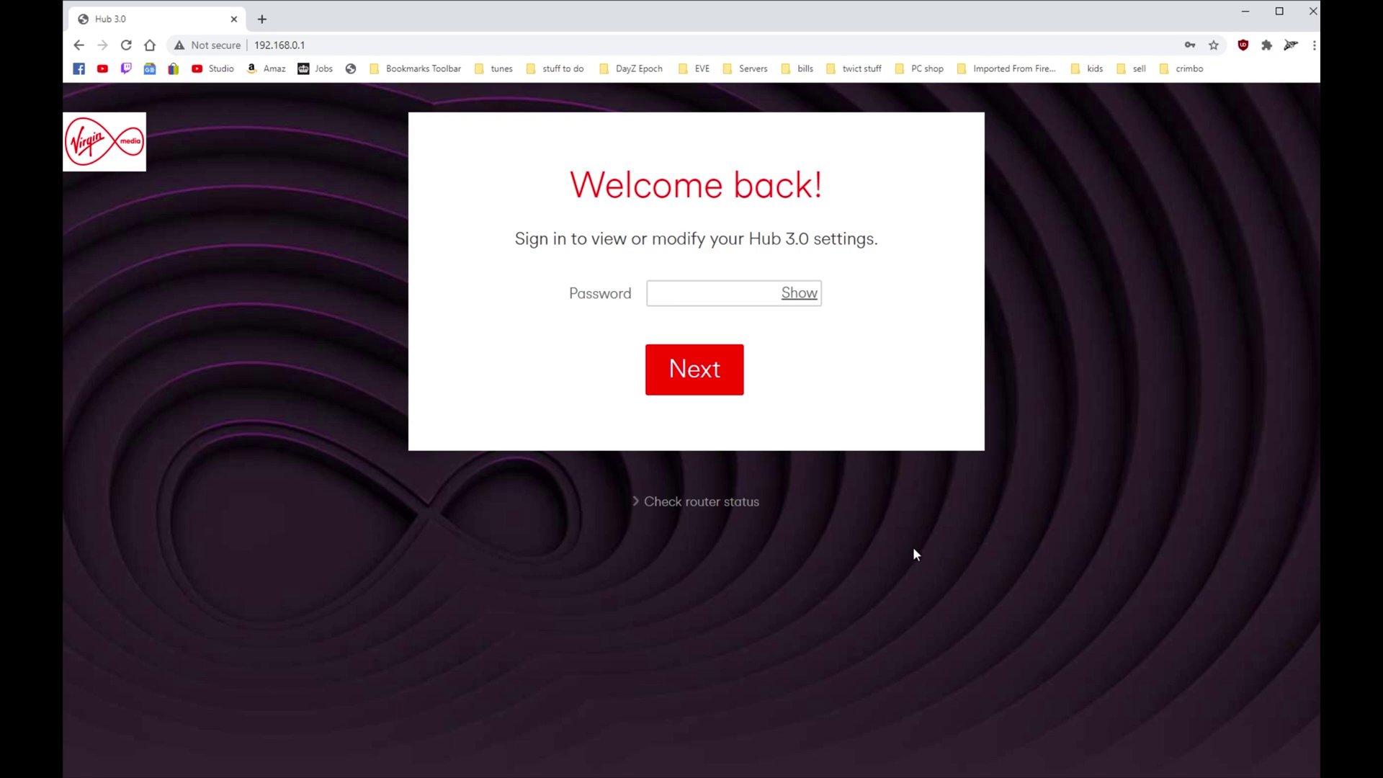
left_click(736, 297)
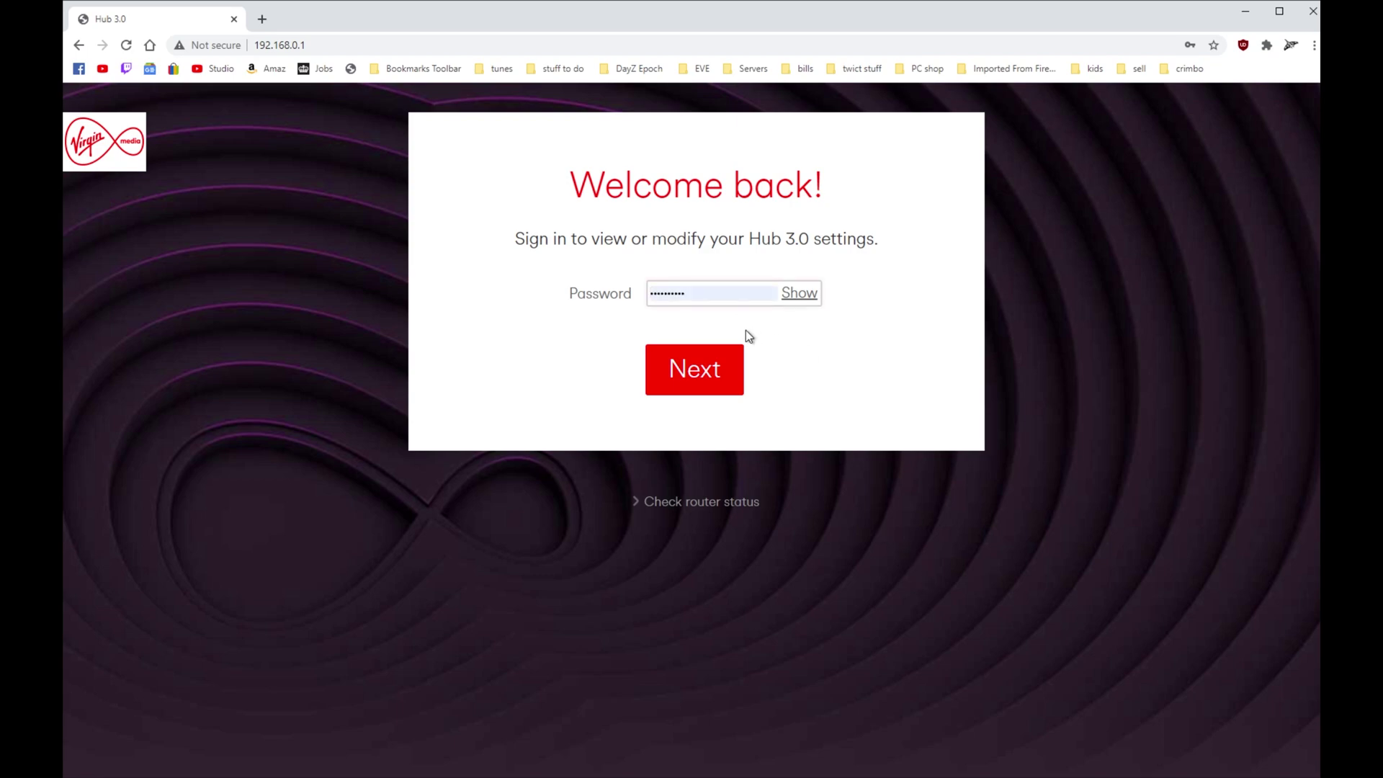
left_click(746, 333)
left_click(720, 382)
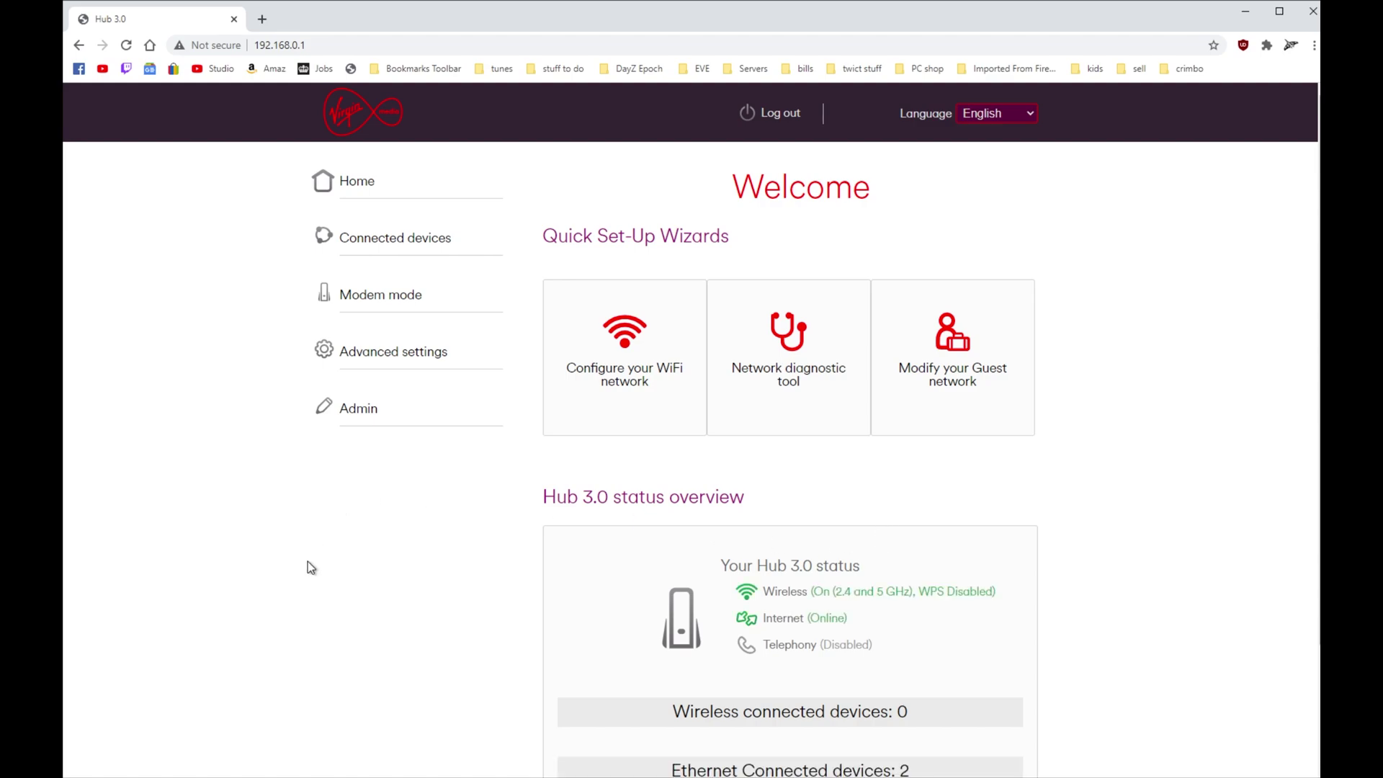
- Navigate to Advanced settings > Security > Port forwarding to see the existing UDP 9987 rule
left_click(376, 354)
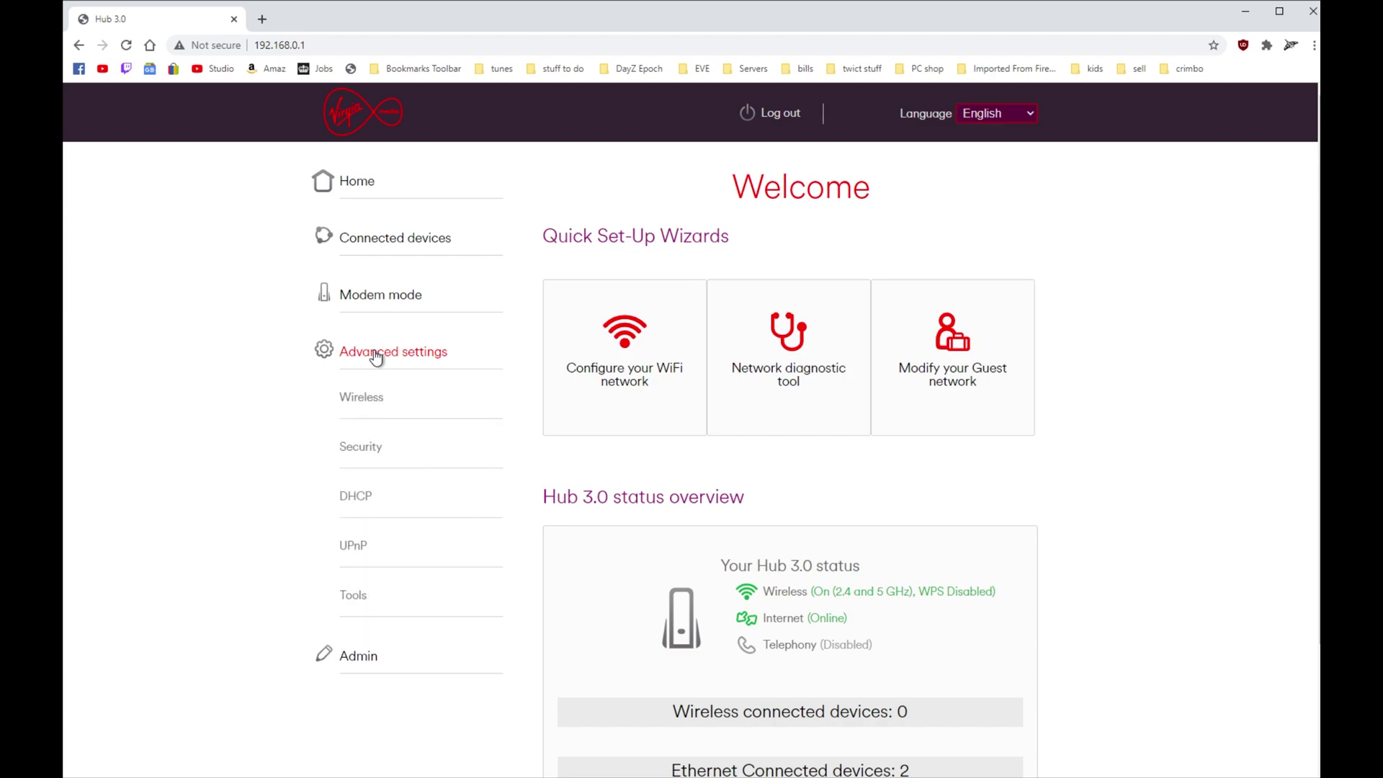
left_click(362, 452)
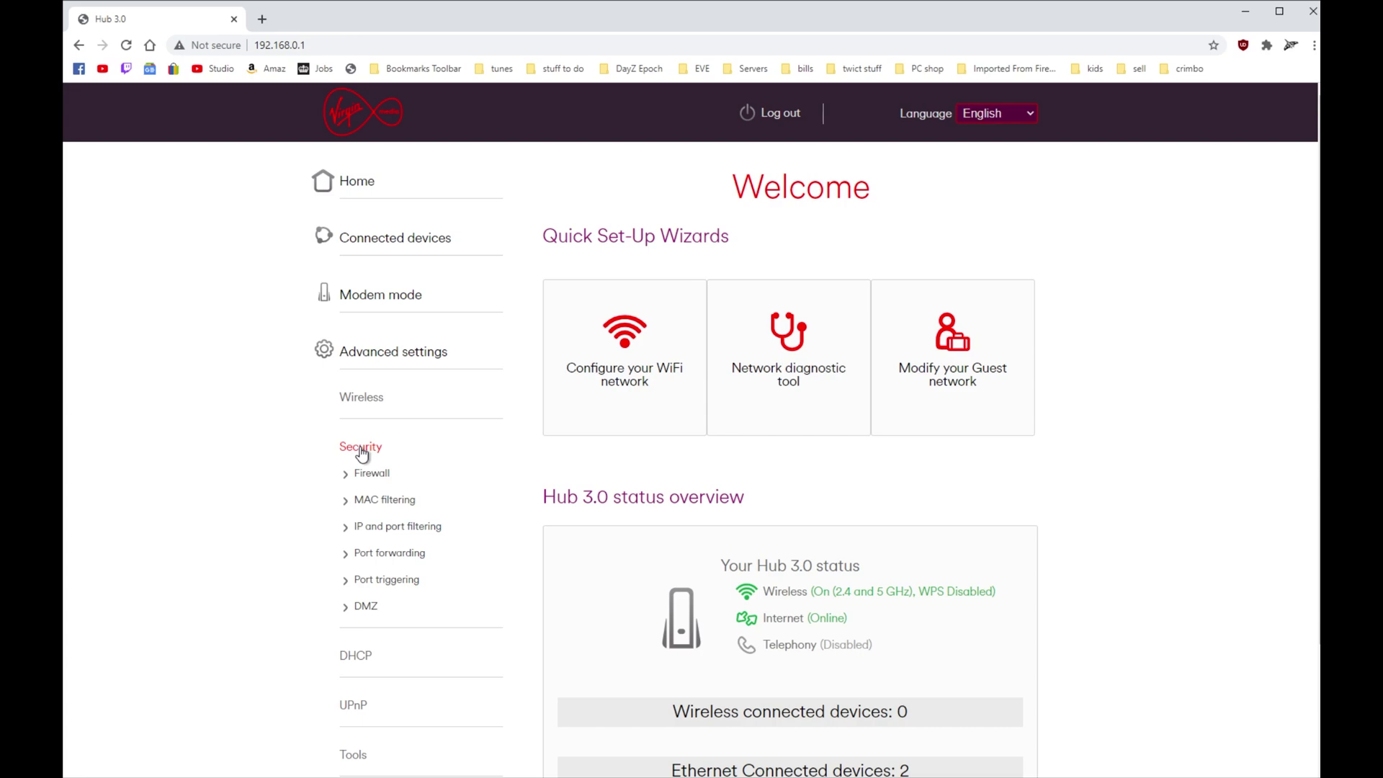
left_click(395, 556)
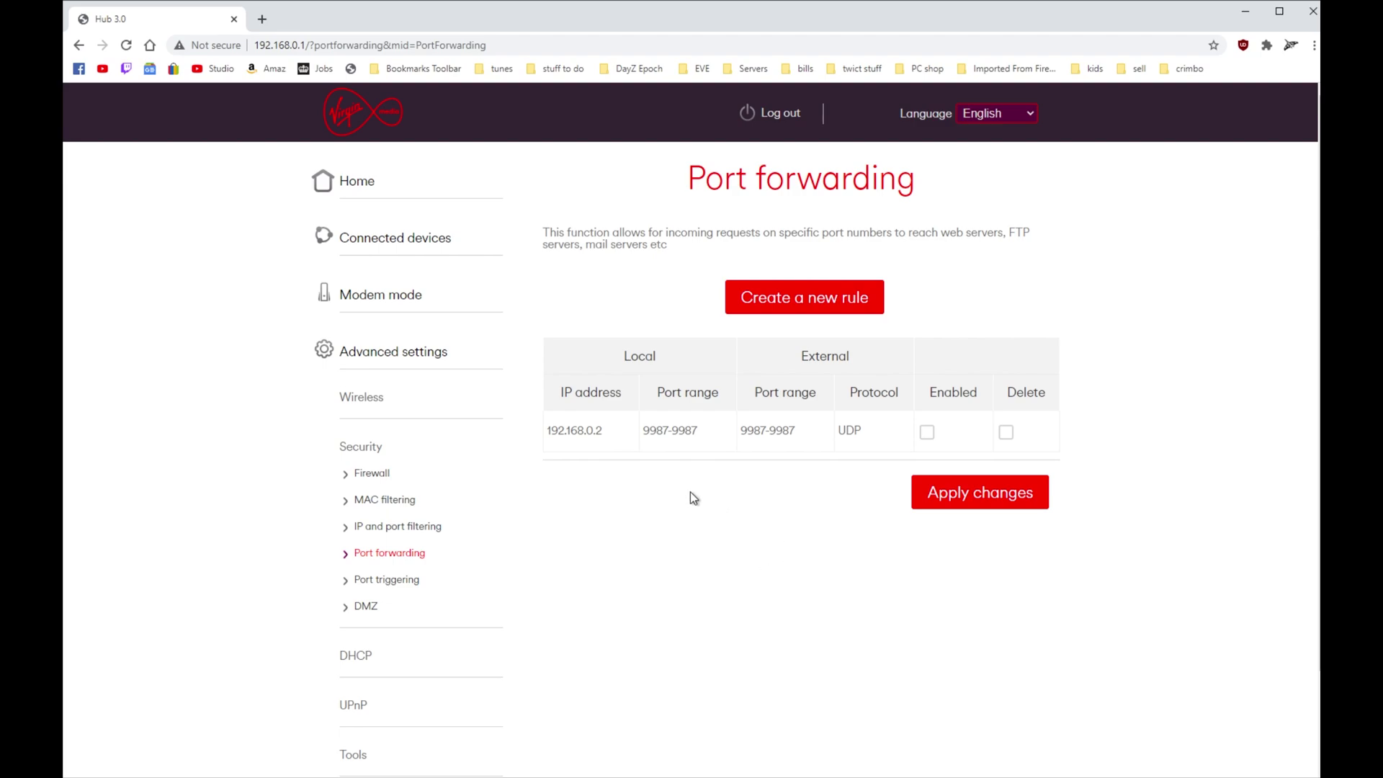
left_click_drag(605, 430, 576, 435)
- View Connected devices and highlight the PC's IP address 192.168.0.2
left_click(415, 246)
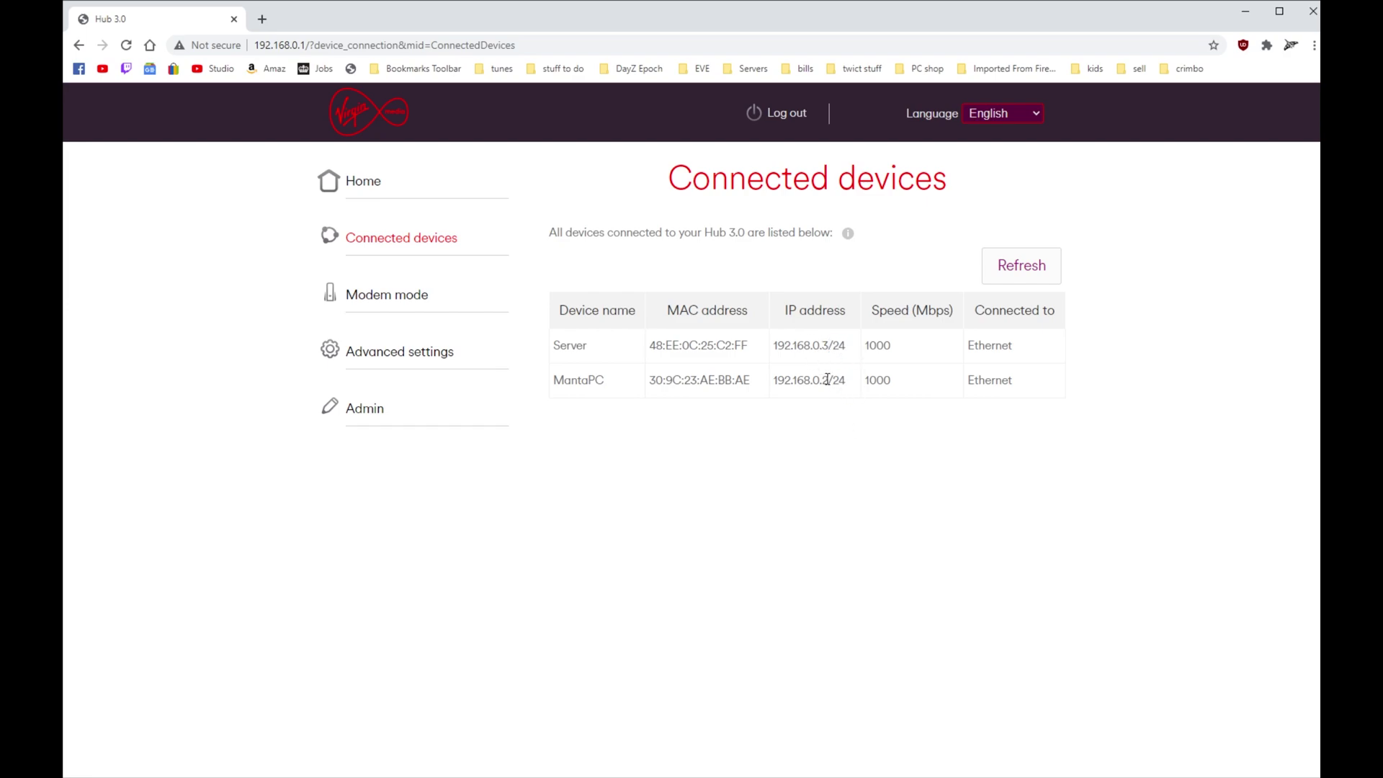
left_click_drag(828, 379, 774, 389)
- Clear the highlight and go back to Advanced settings > Security > Port forwarding
left_click(821, 436)
left_click(414, 355)
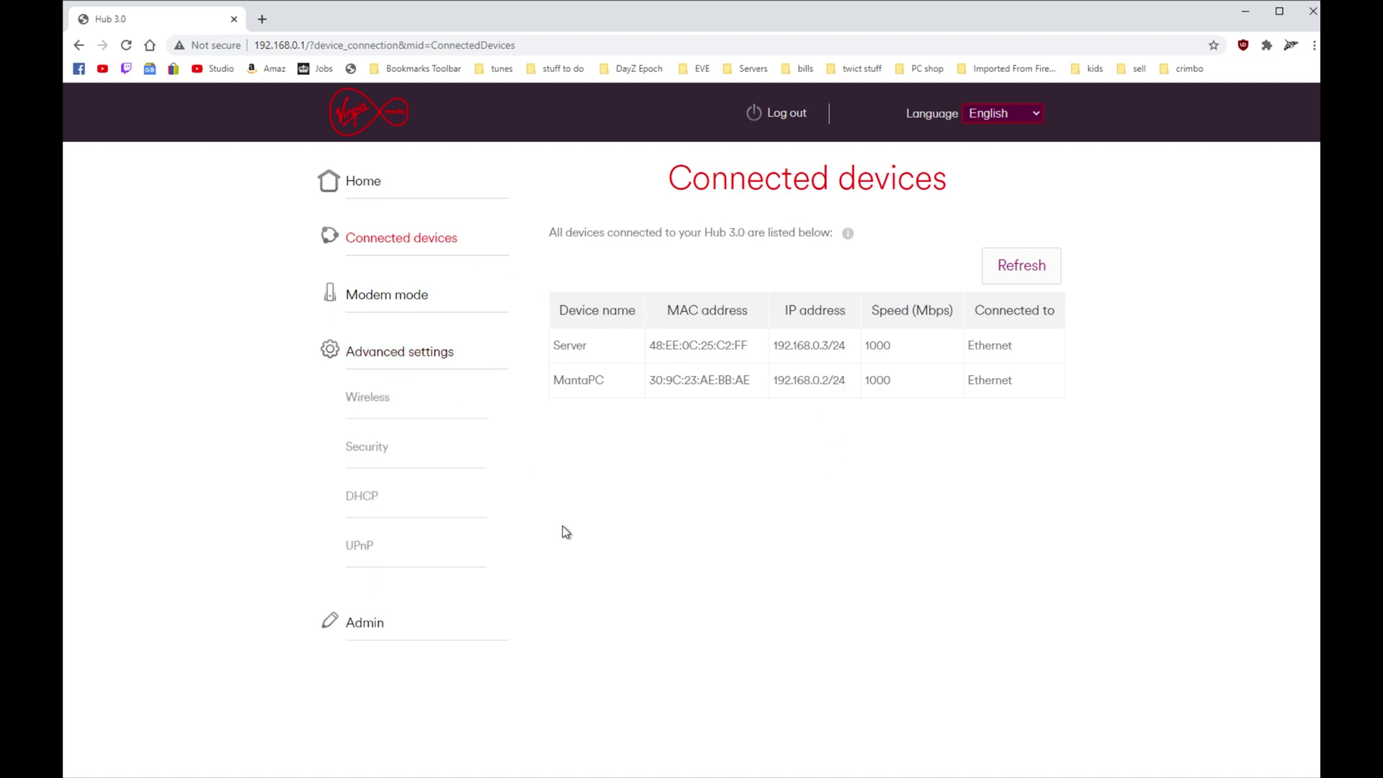
left_click(359, 448)
left_click(392, 553)
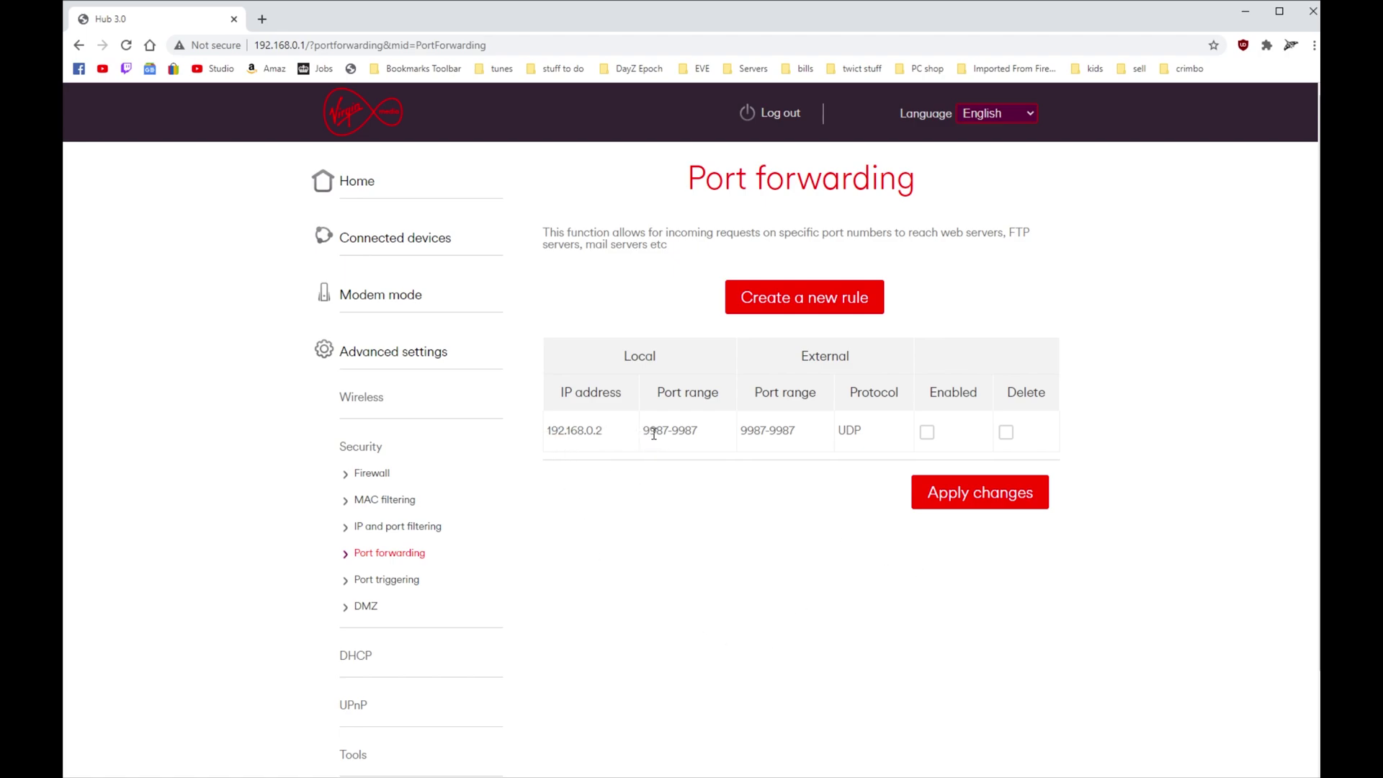
- Create a new rule with Local IP 192.168.0.2 and local start and end ports 21
left_click(810, 297)
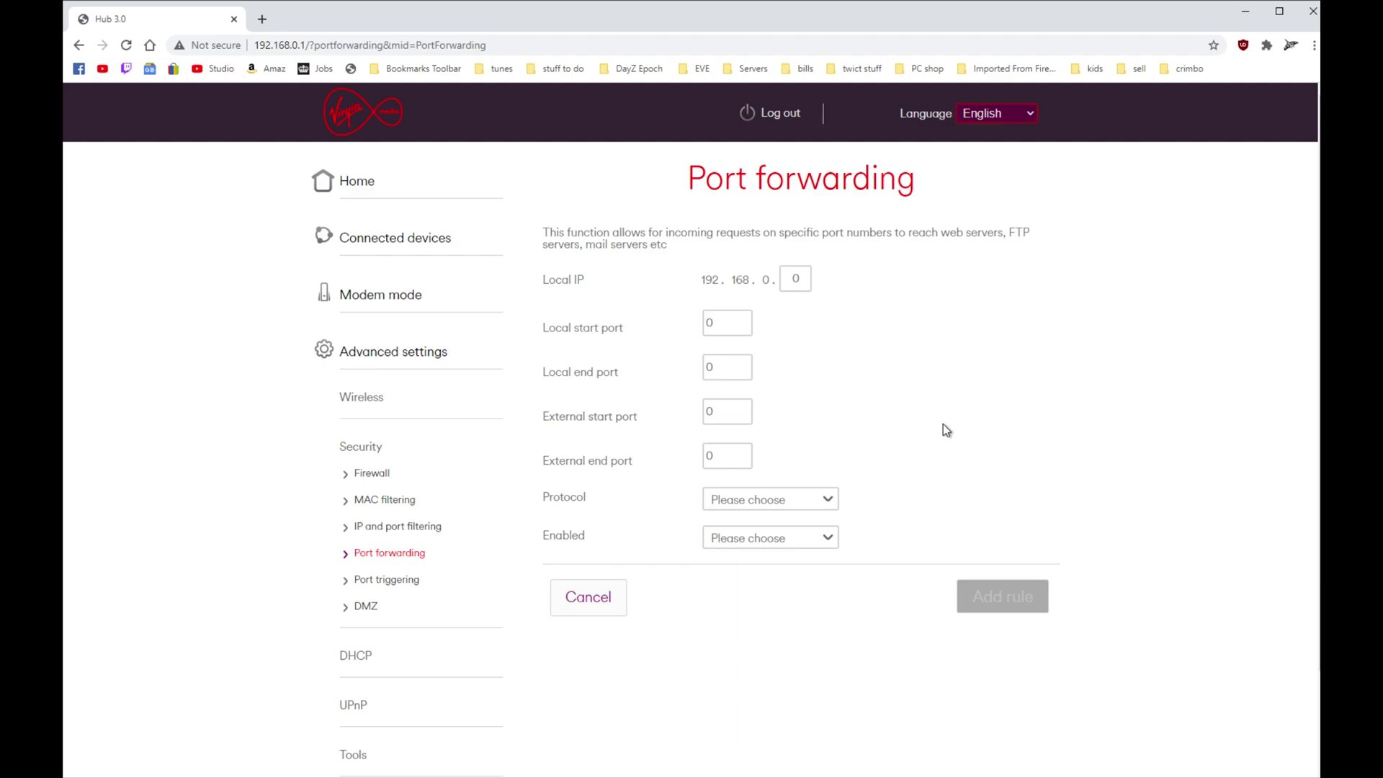
left_click_drag(800, 280, 787, 280)
type("2")
left_click_drag(748, 323, 637, 342)
type("21")
left_click_drag(726, 367, 662, 379)
type("21")
- Set the new rule's protocol to Both and Enabled to On
left_click(828, 502)
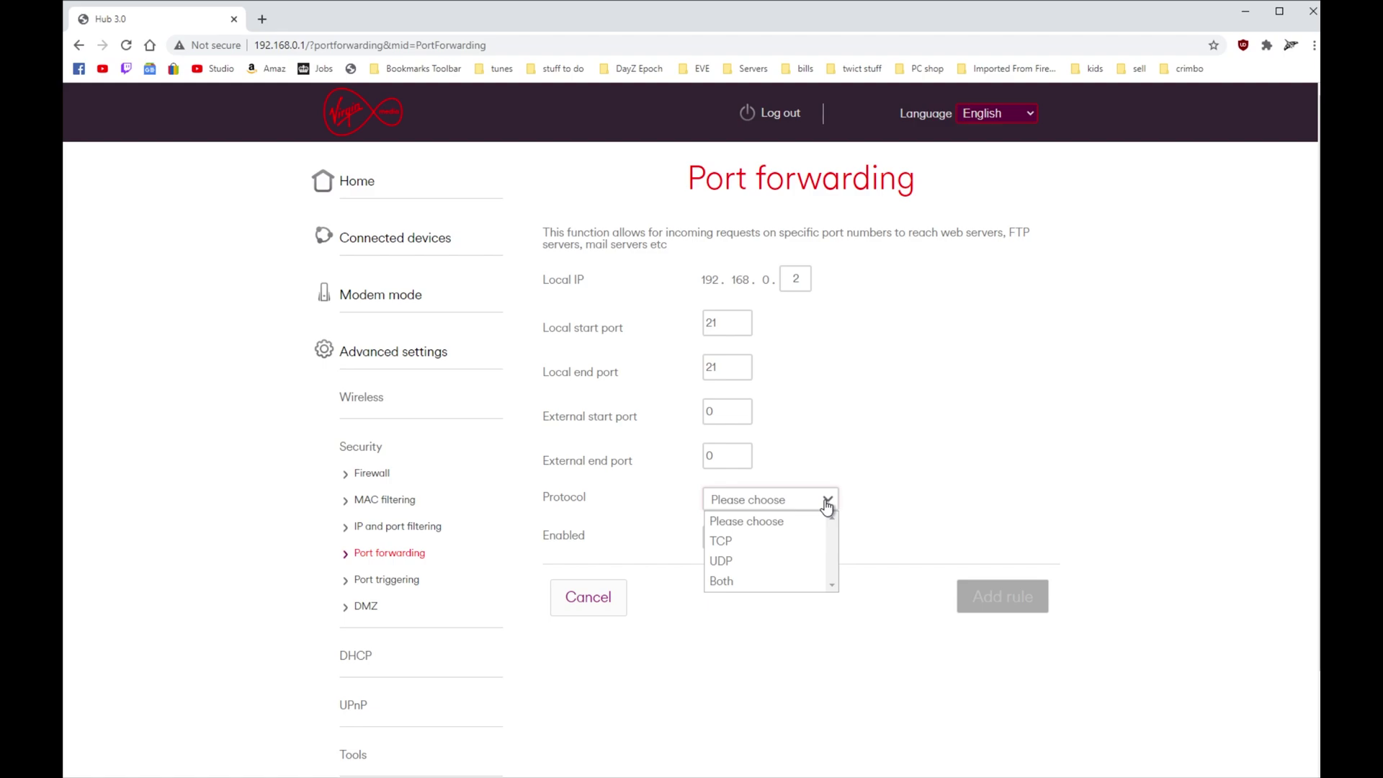
left_click(775, 559)
left_click(834, 504)
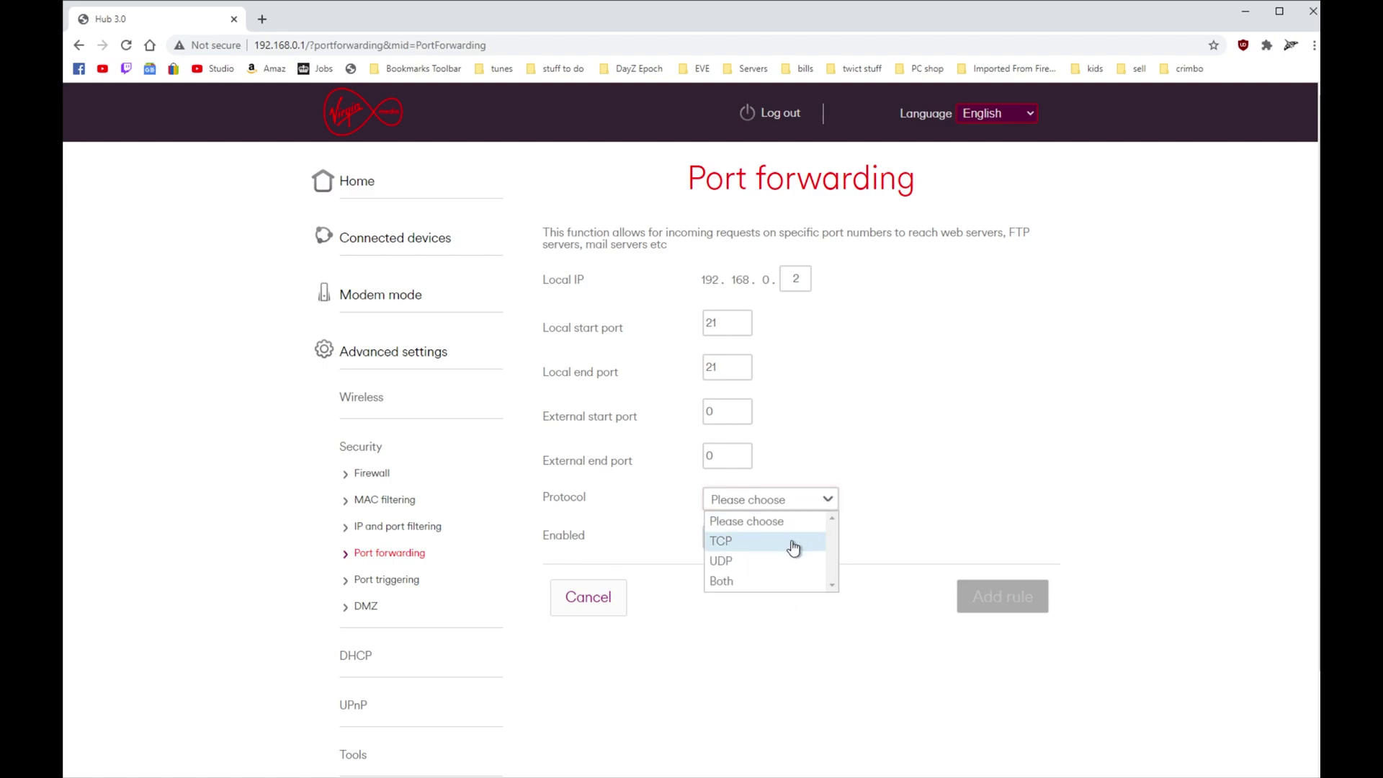
left_click(793, 585)
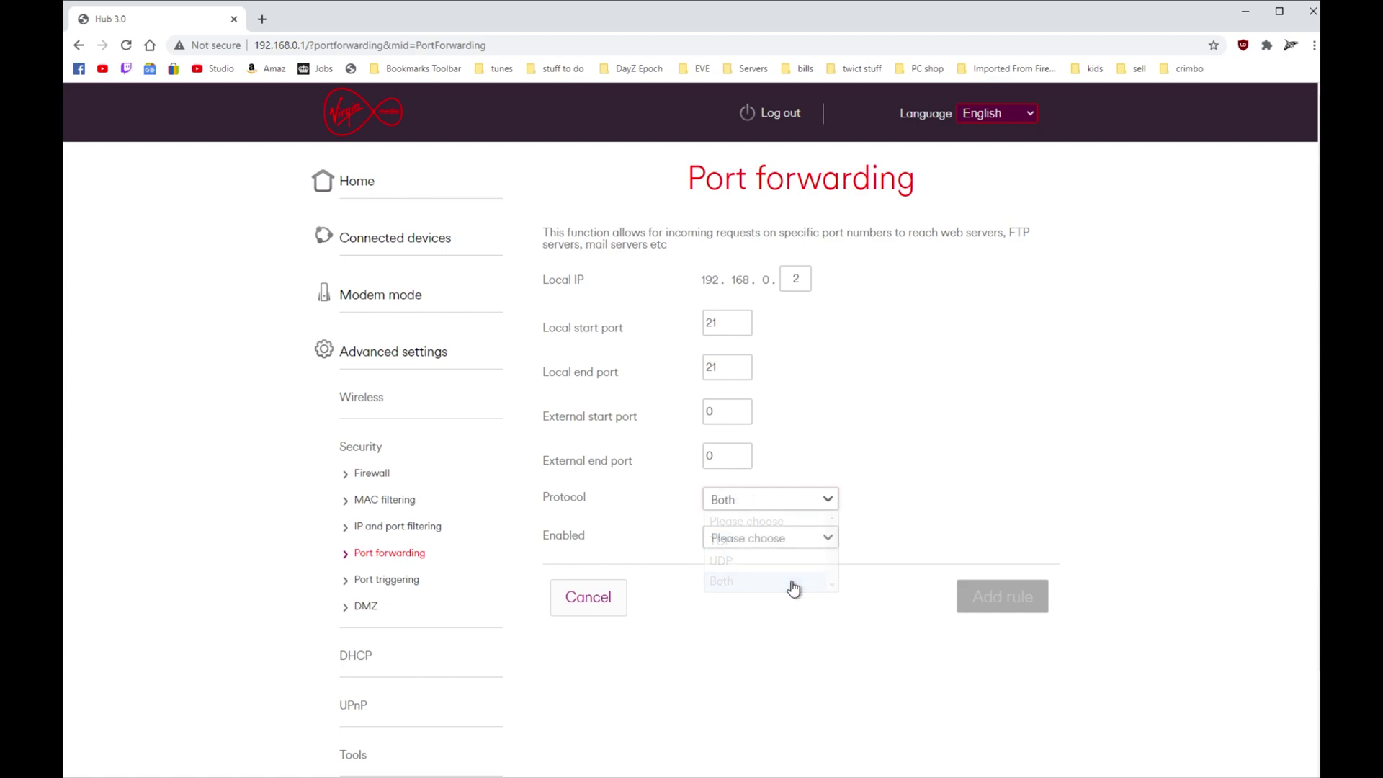
left_click(790, 540)
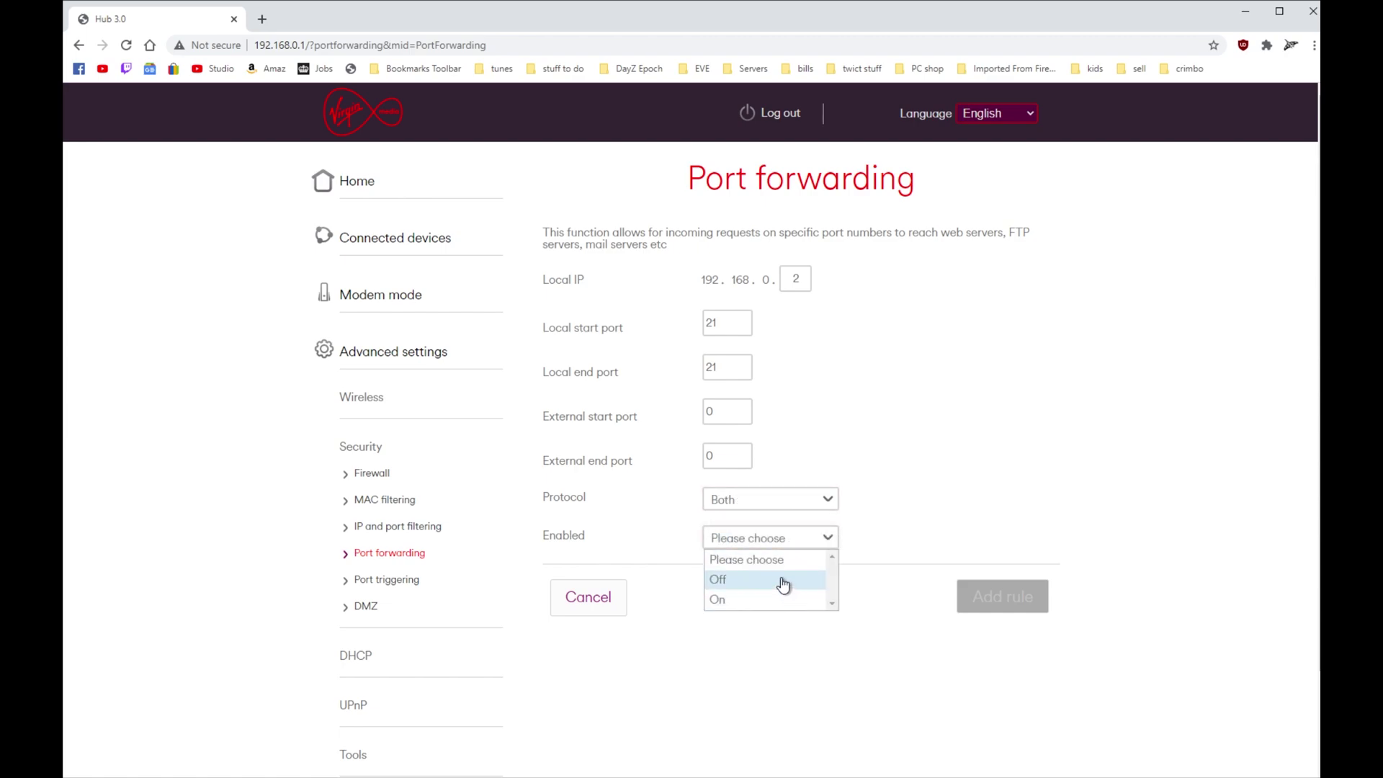
left_click(788, 599)
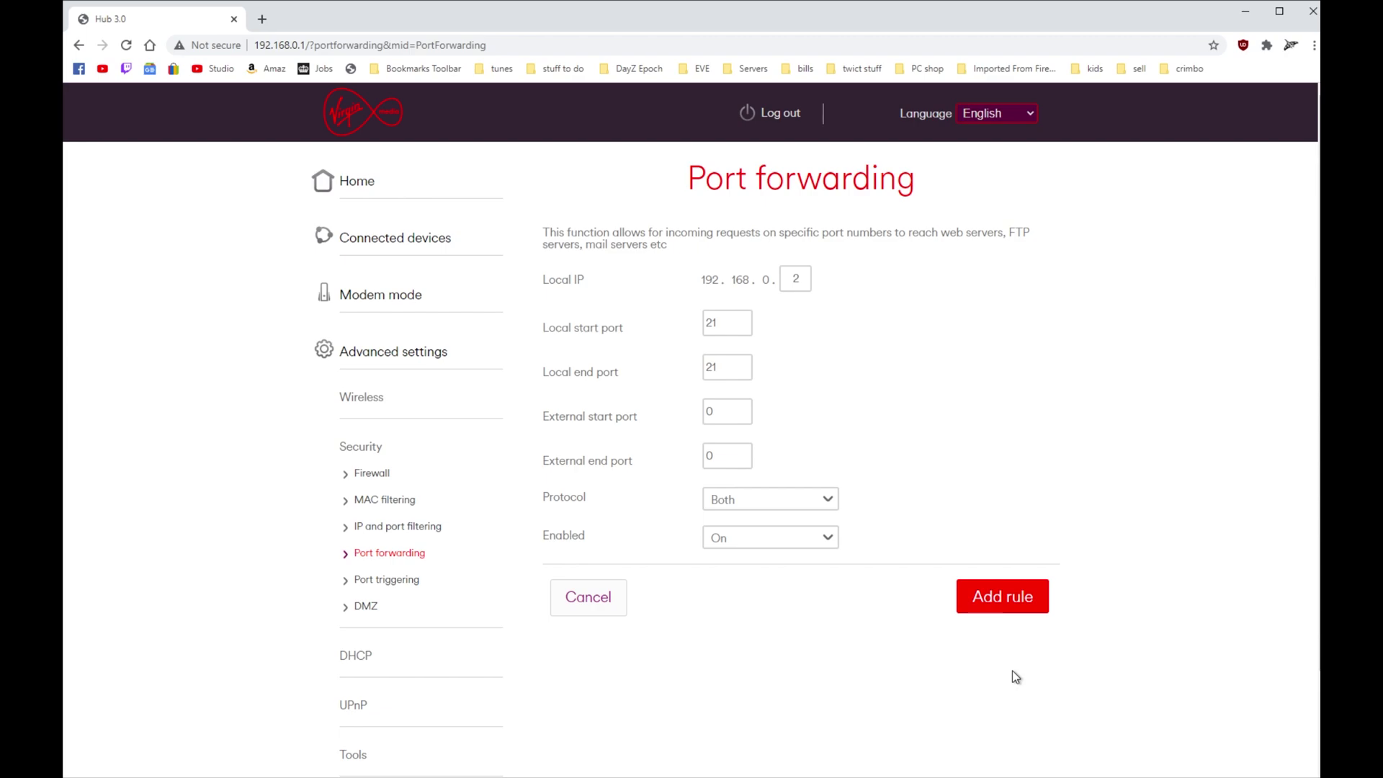
left_click(1001, 597)
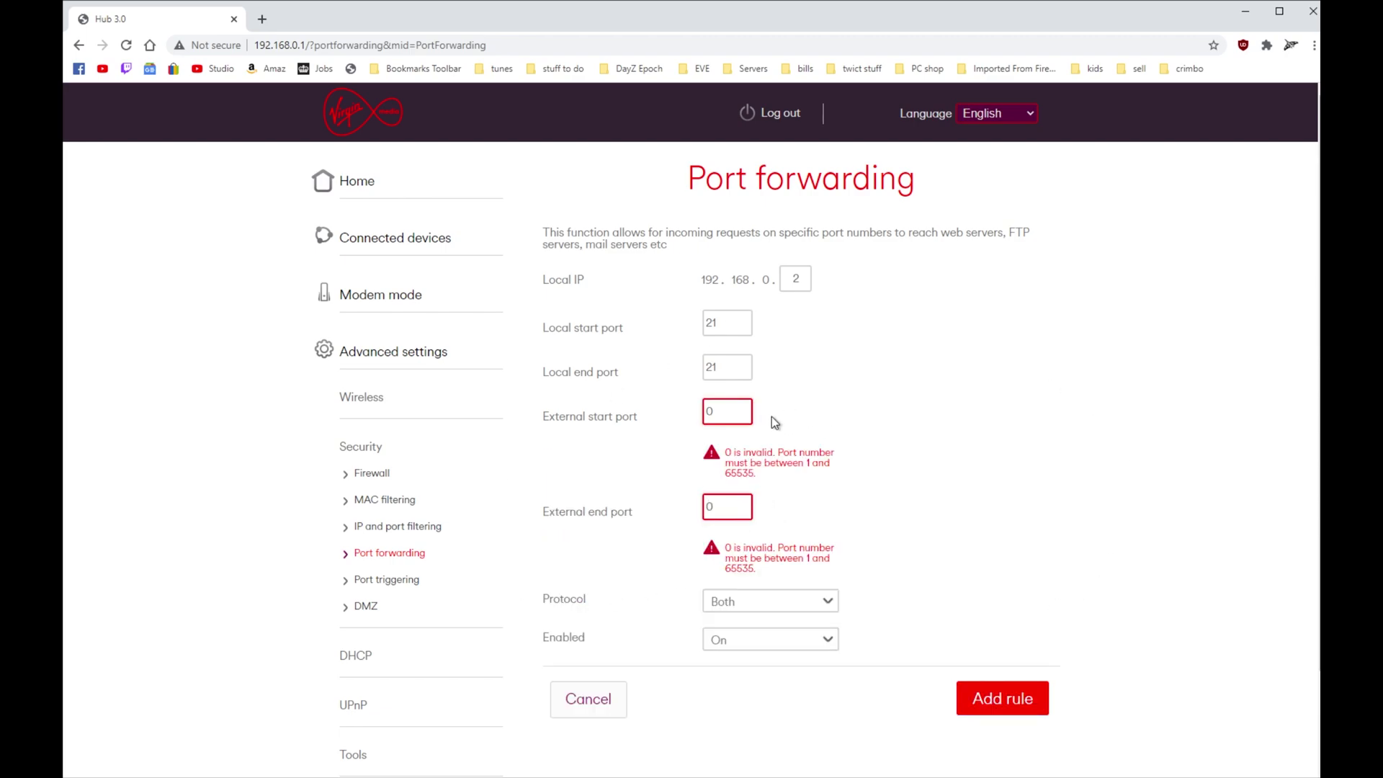
- Change the external start and end ports from 0 to 21
left_click_drag(745, 412, 677, 410)
type("21")
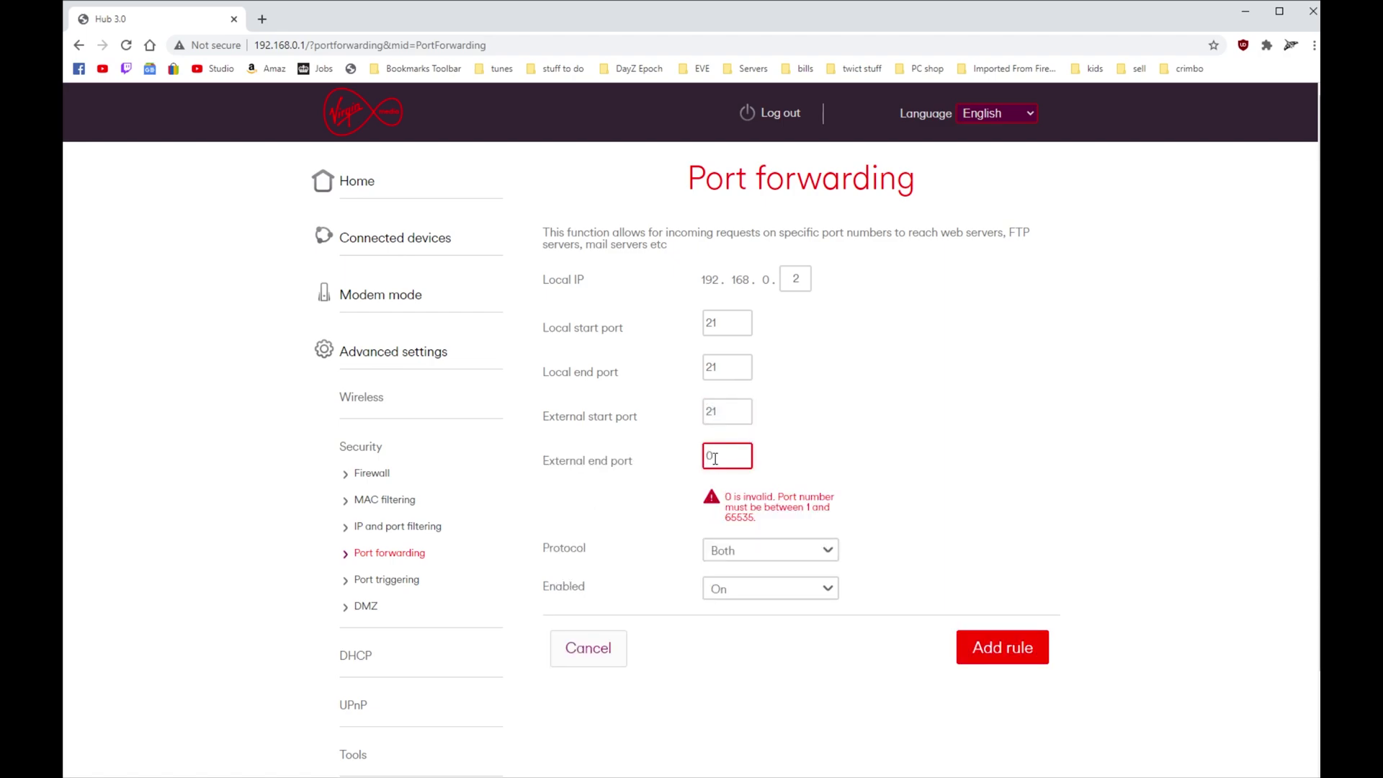
left_click_drag(714, 458, 685, 460)
type("21")
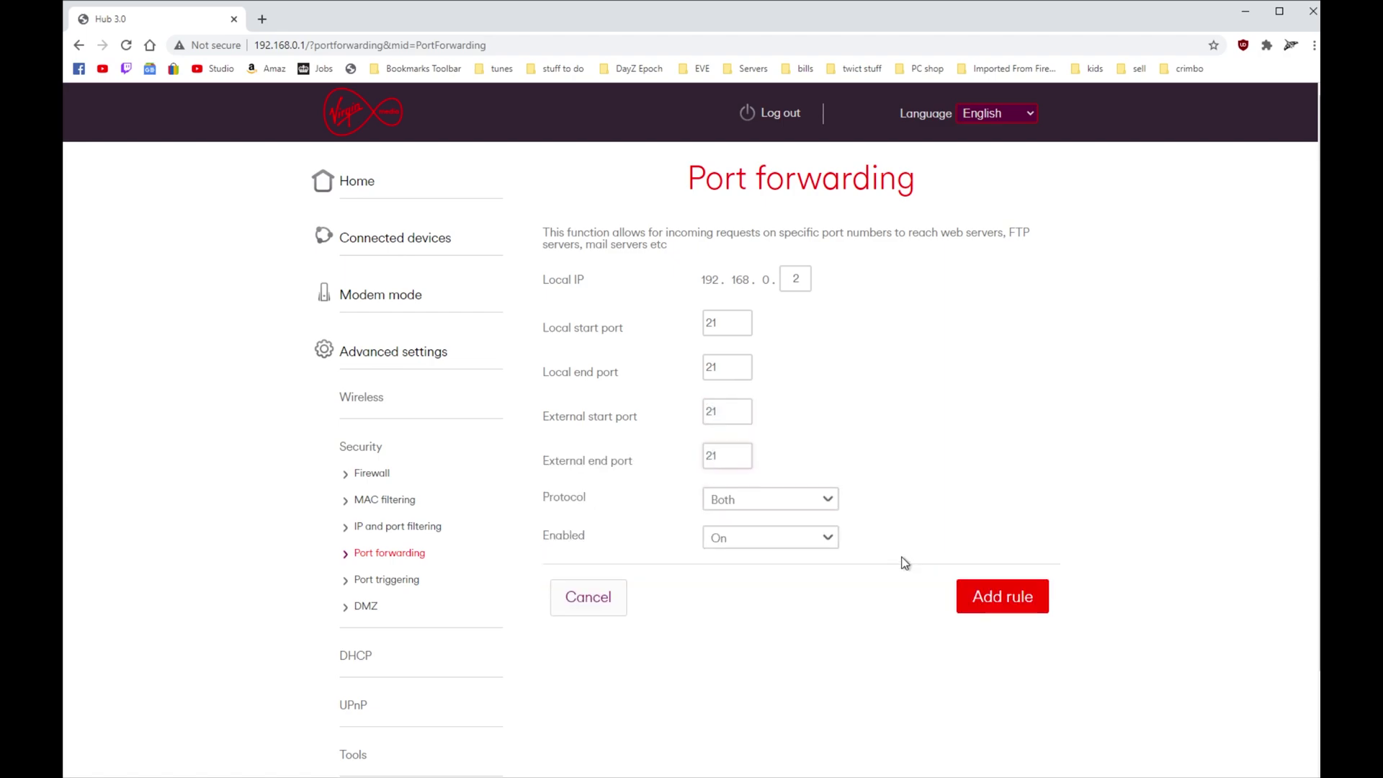
- Add the enabled rule for 192.168.0.2, ports 21-21, protocol BOTH, to the table
left_click(1015, 611)
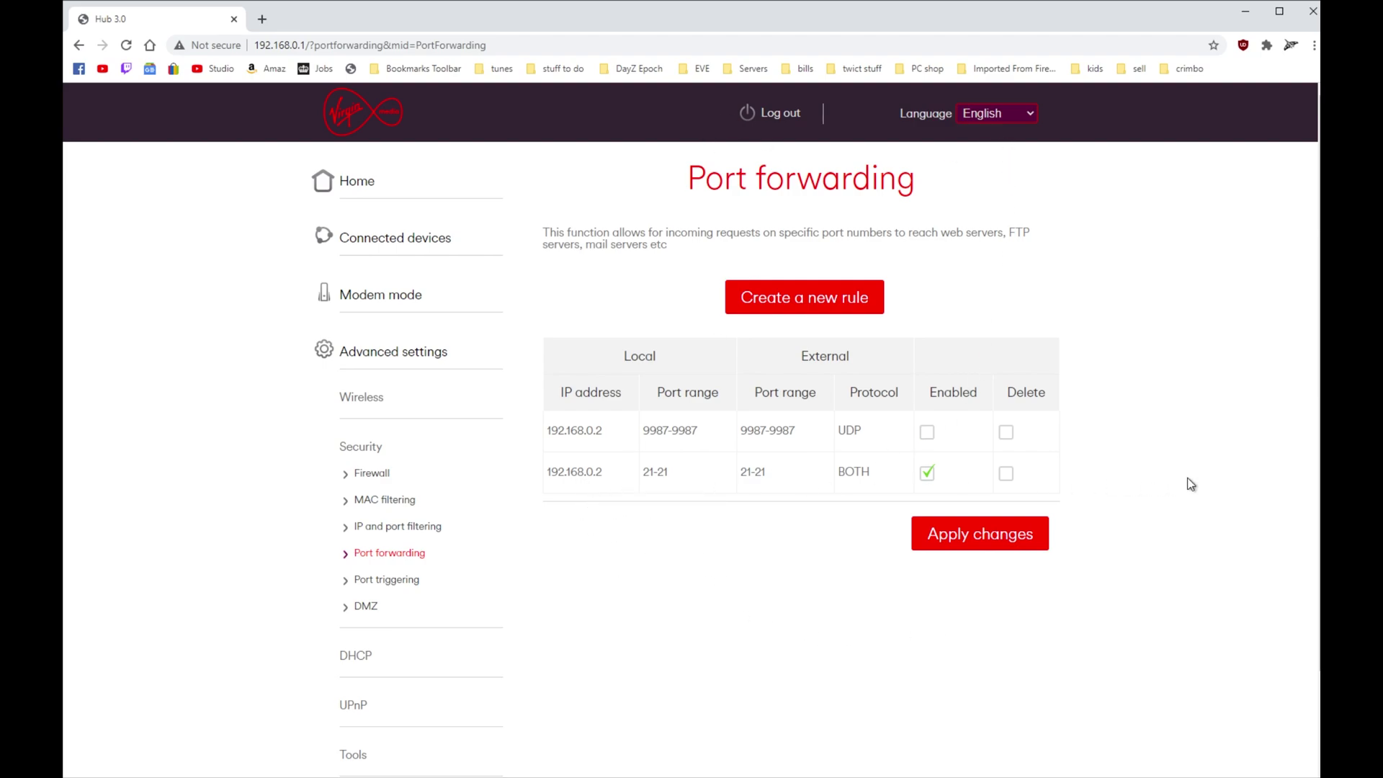
- Leave both rules' Enabled checkboxes unticked and apply the port forwarding changes
left_click(928, 432)
left_click(928, 473)
left_click(927, 432)
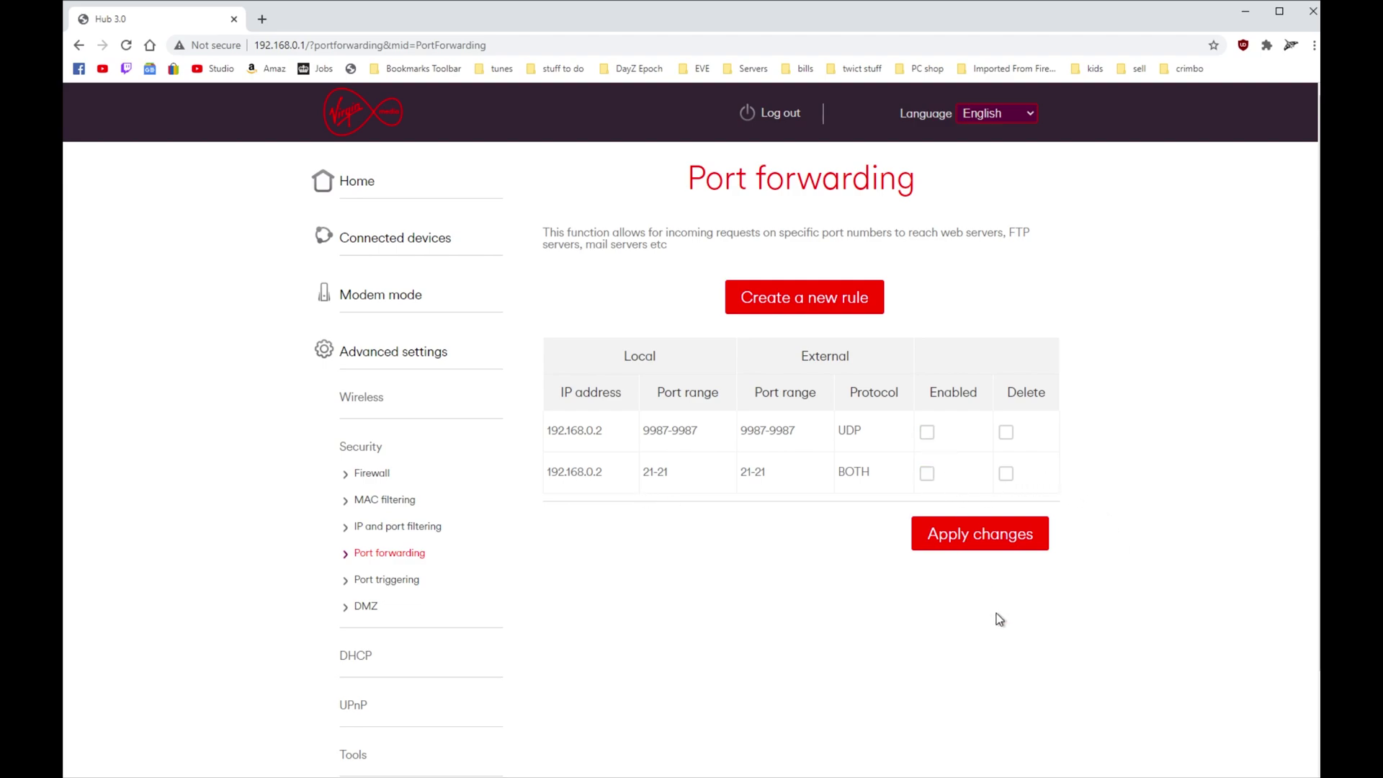
left_click(961, 533)
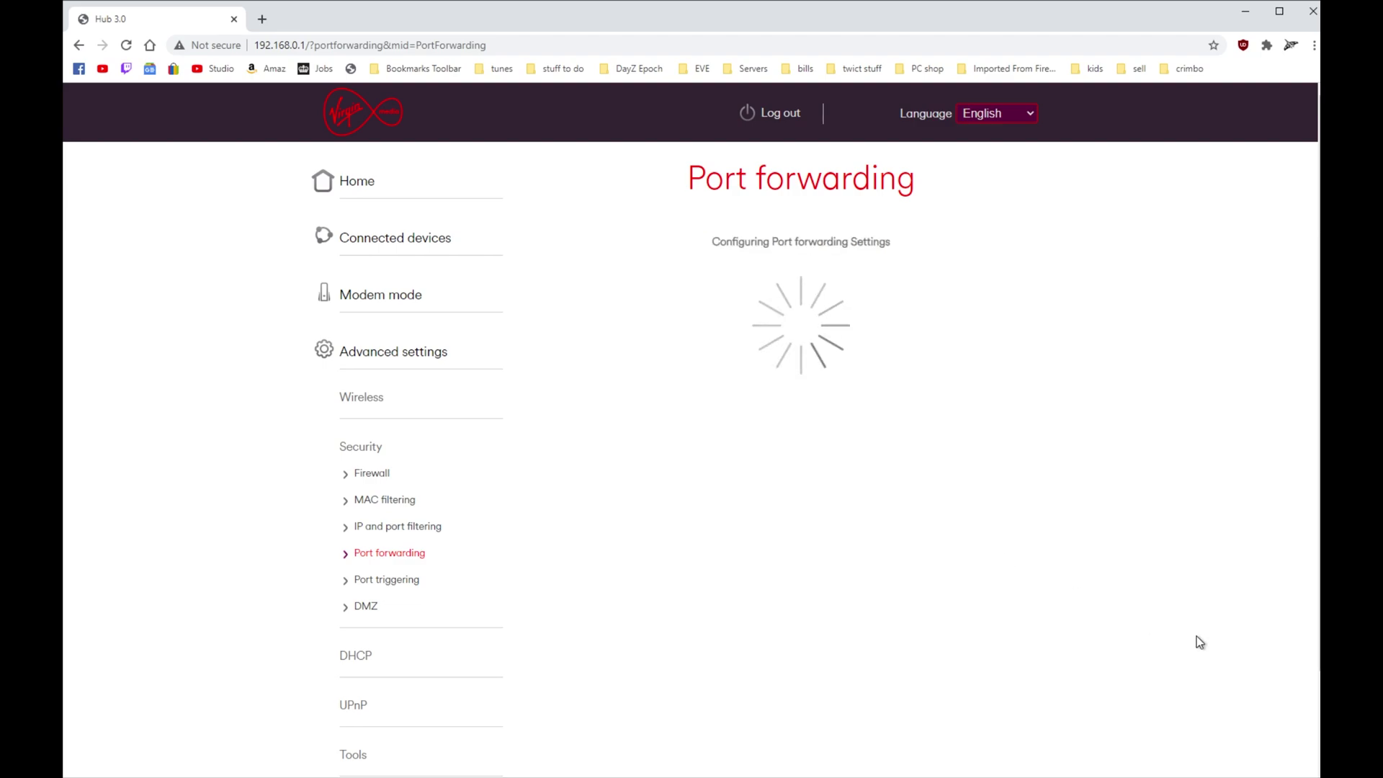